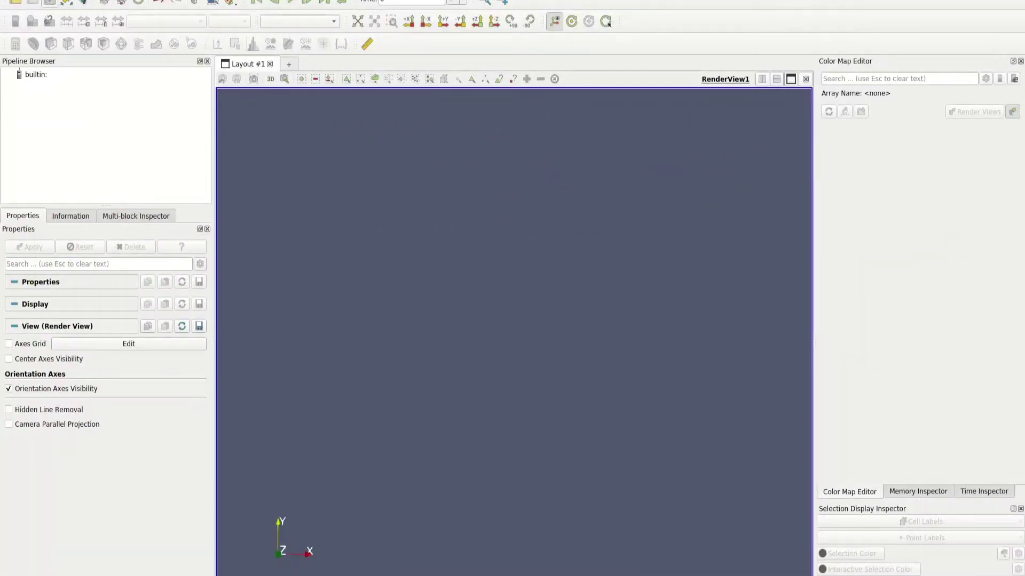
Set the Omniverse Connector working directory to astec, then add Layout #2 with an Omniverse Connector view.
key("alt+e")
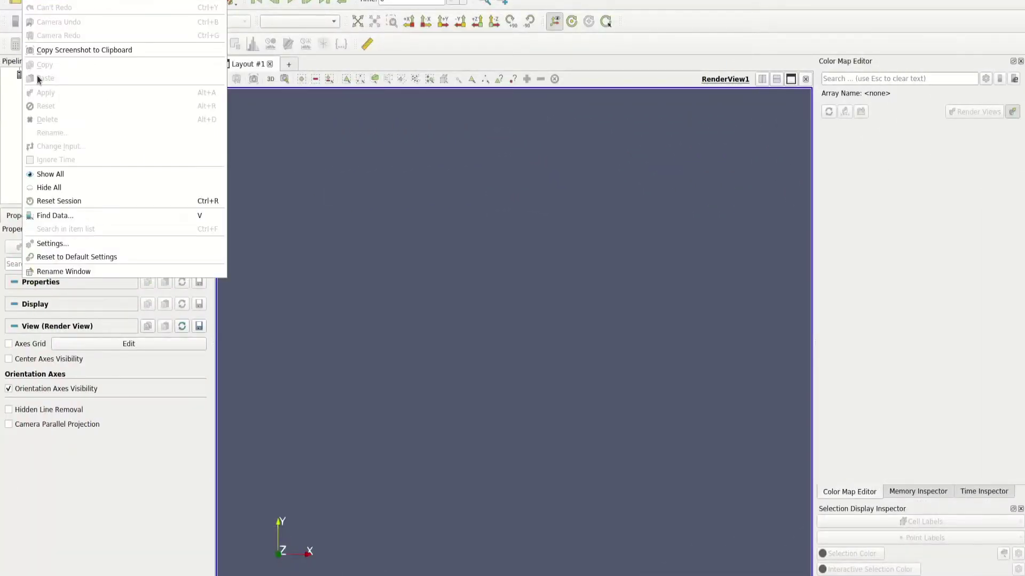
left_click(49, 244)
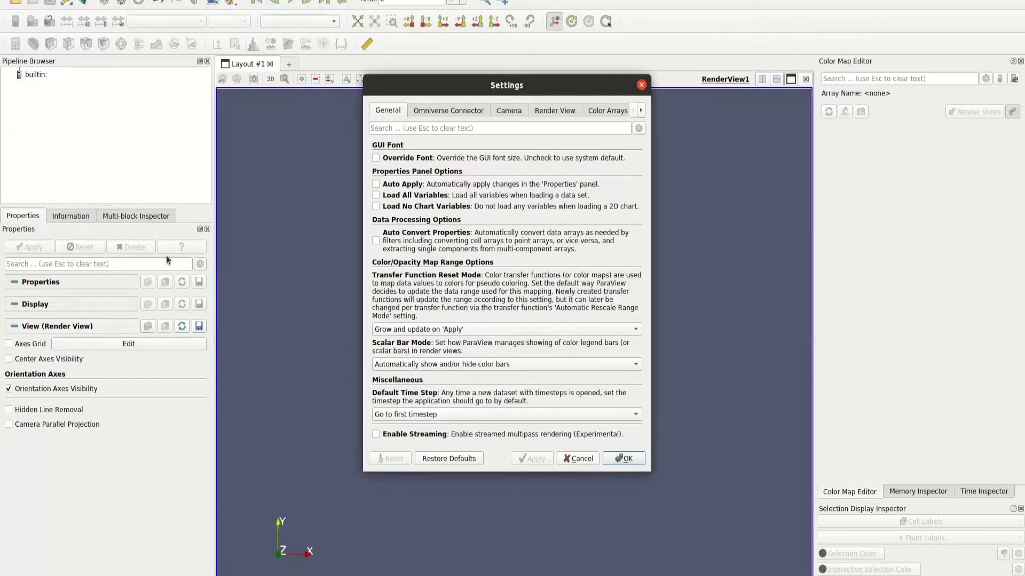
left_click(434, 111)
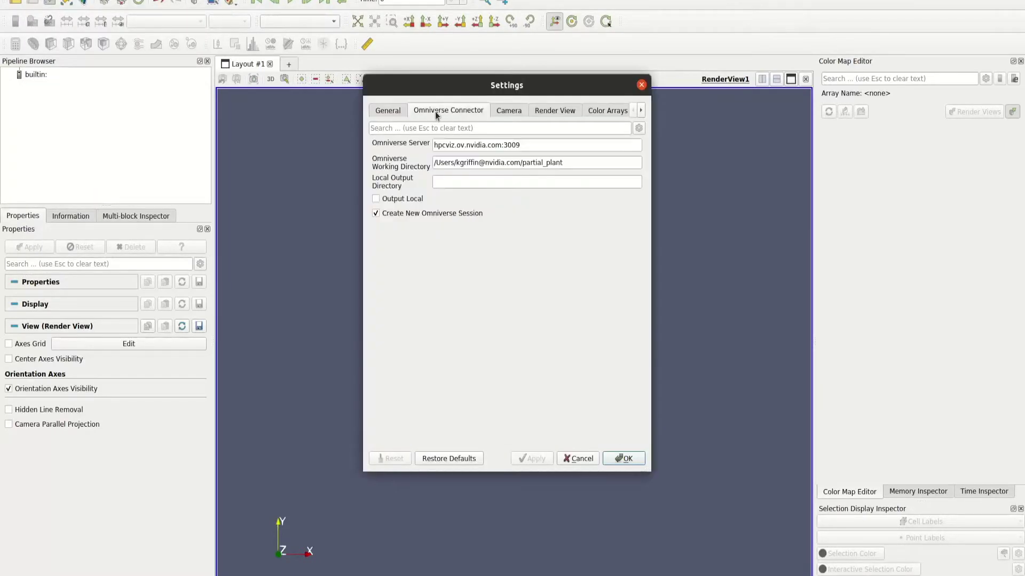
triple_click(531, 162)
left_click(569, 163)
key("BackSpace")
key("BackSpace")
key("BackSpace")
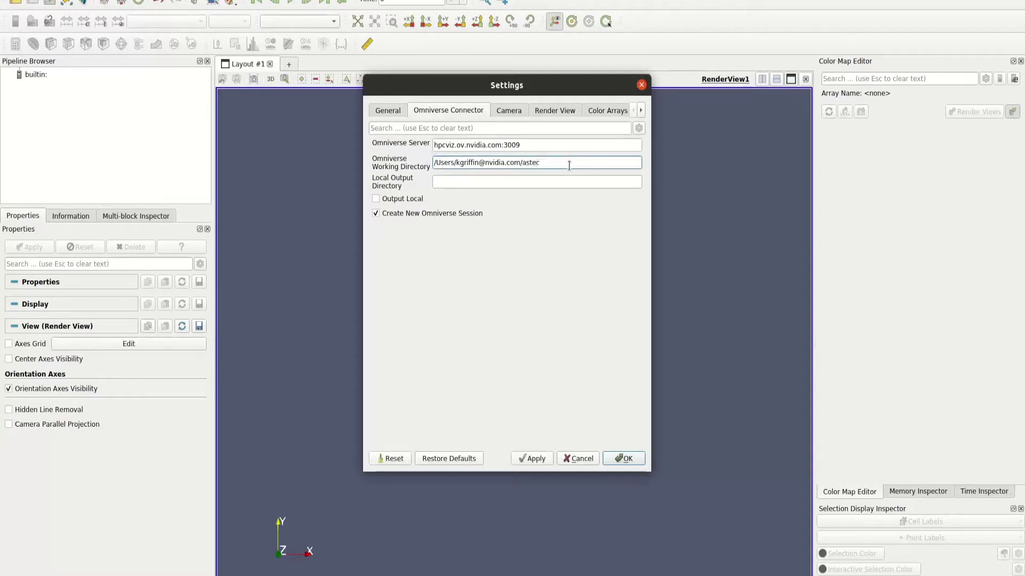
left_click(622, 458)
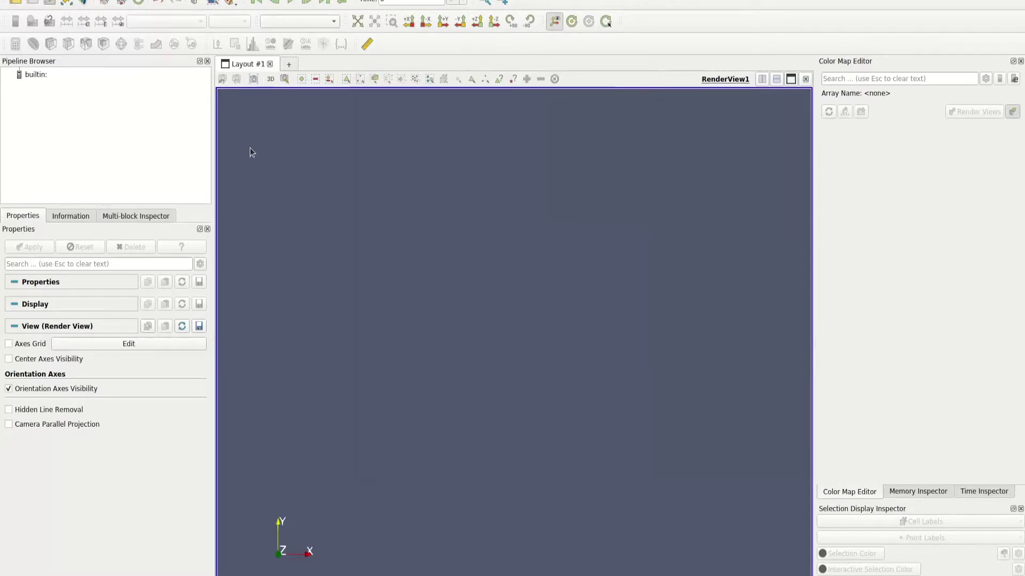
left_click(291, 64)
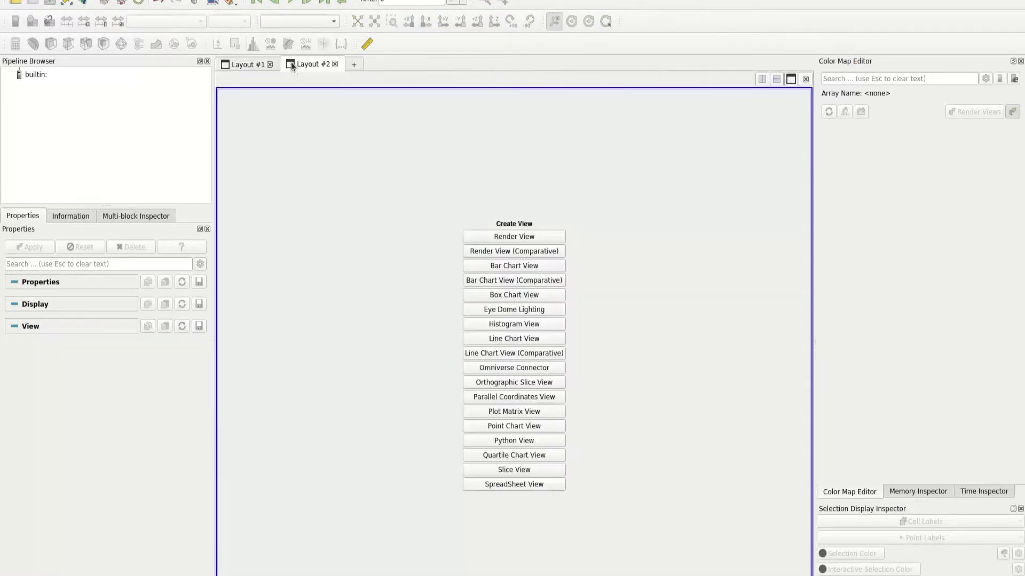
left_click(504, 367)
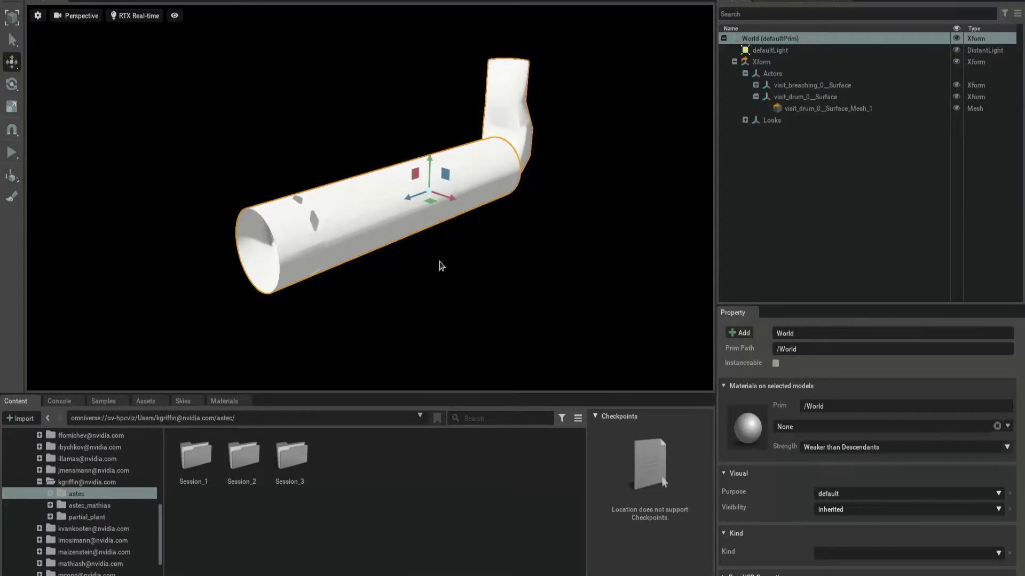
Preview the material library across the All, Carpet, Stone and Emissives categories.
left_click(225, 402)
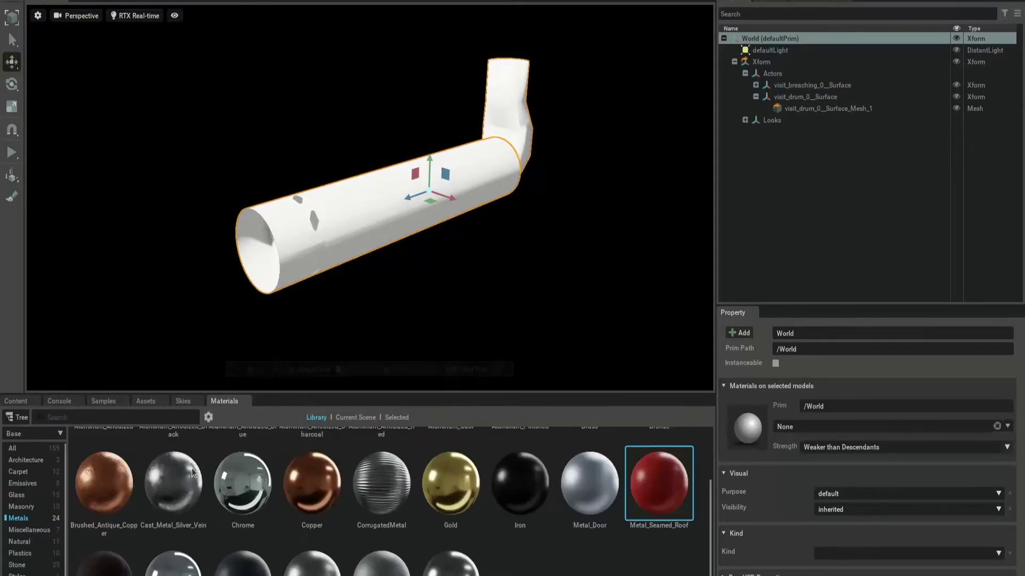
left_click(16, 448)
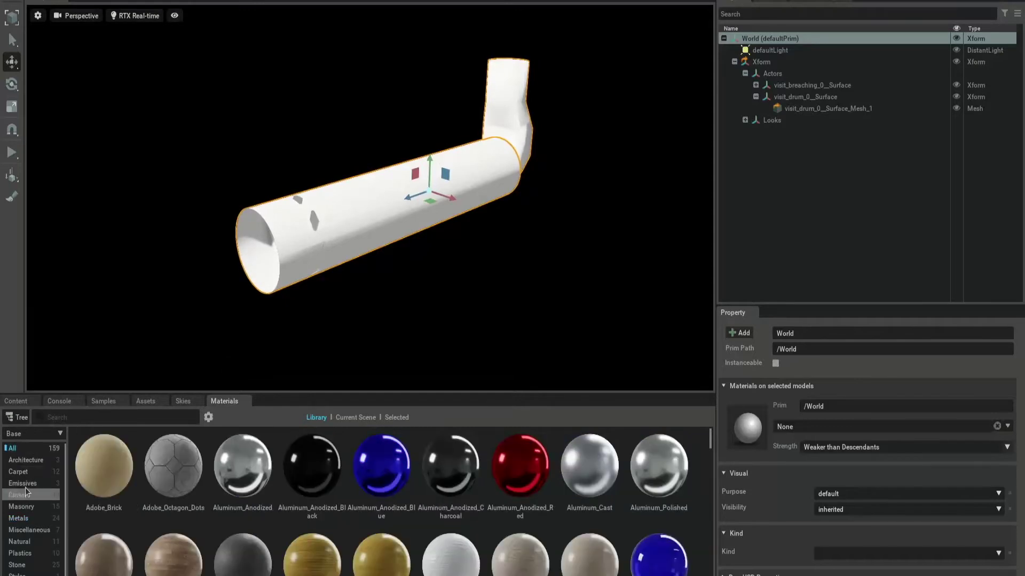
left_click(19, 472)
left_click(29, 568)
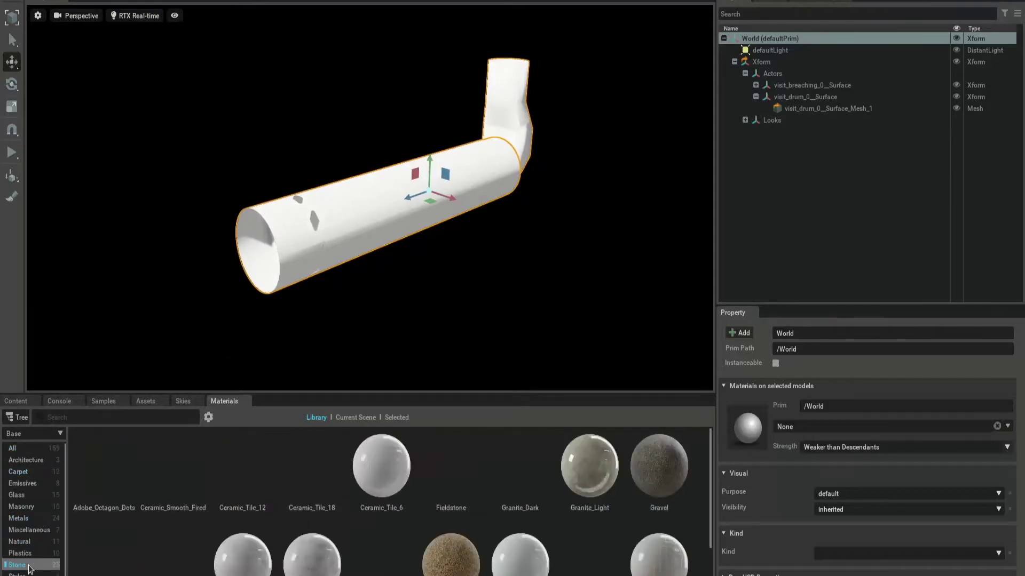
left_click(33, 485)
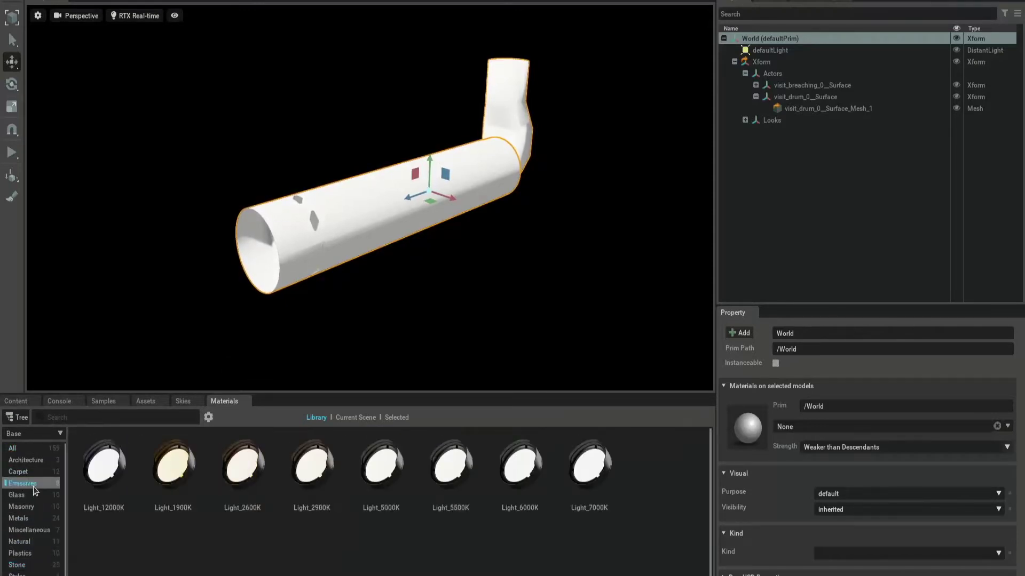
Browse the available sky backdrops.
left_click(183, 401)
scroll(174, 507, "down", 5)
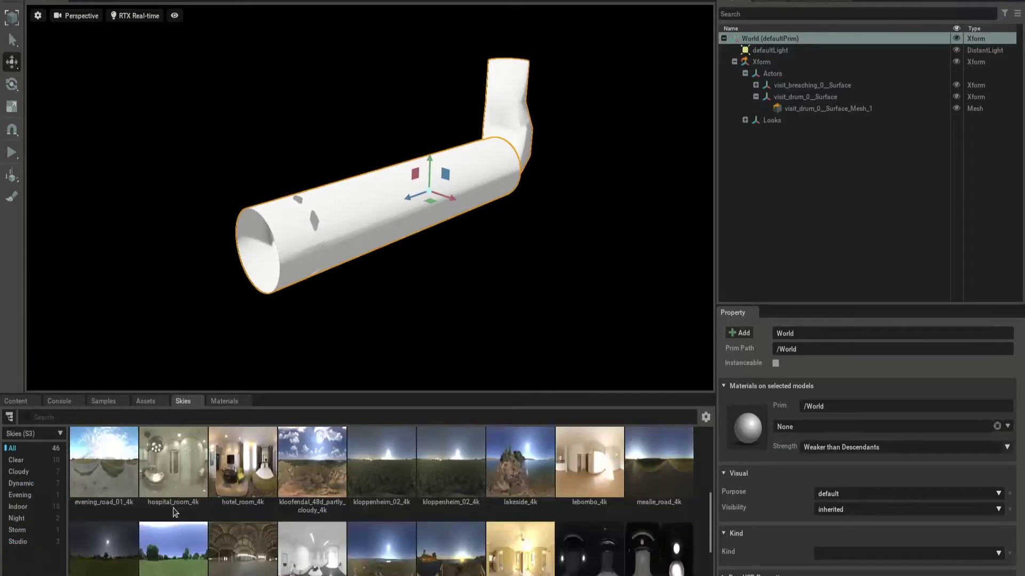
scroll(173, 512, "up", 6)
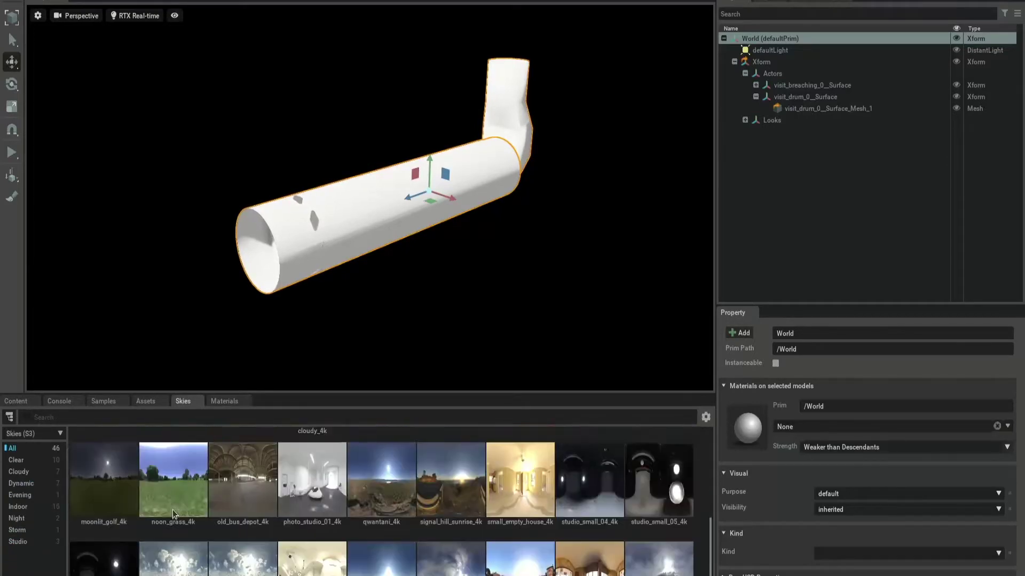
scroll(174, 513, "up", 2)
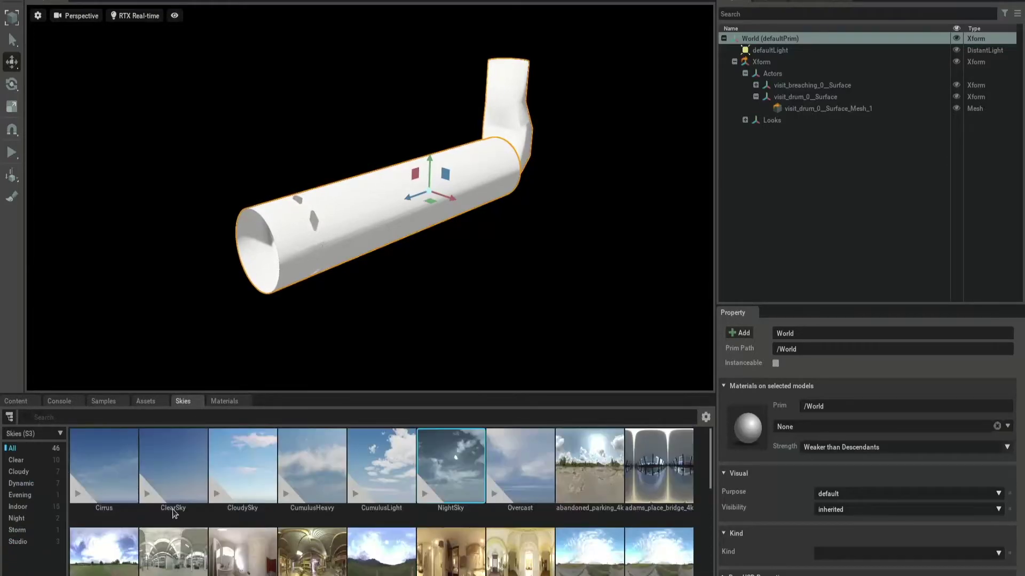
Browse the vegetation assets, filtering to Debris and back to all, then return to Content.
left_click(144, 401)
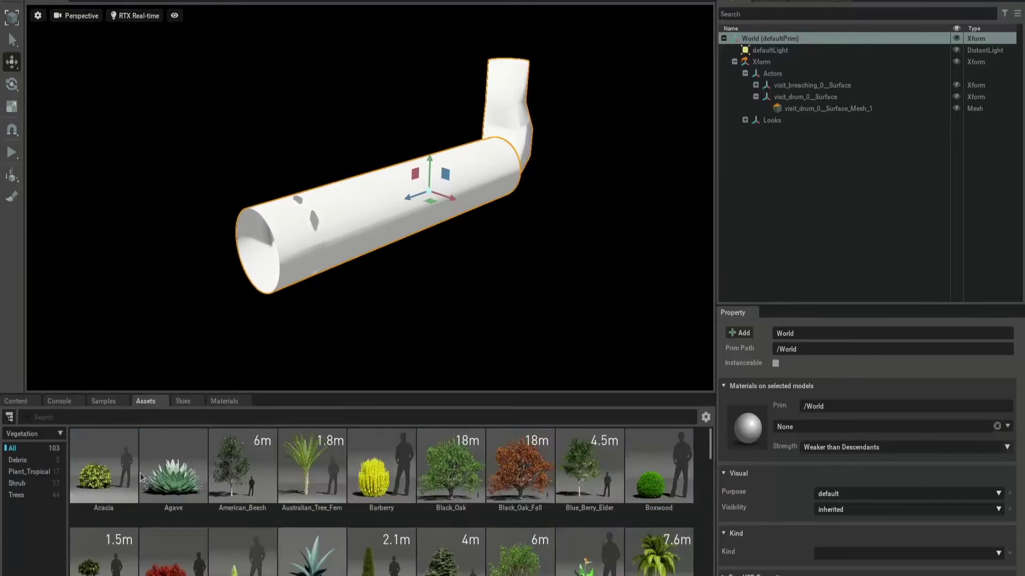
scroll(137, 492, "down", 5)
scroll(136, 492, "up", 5)
left_click(17, 461)
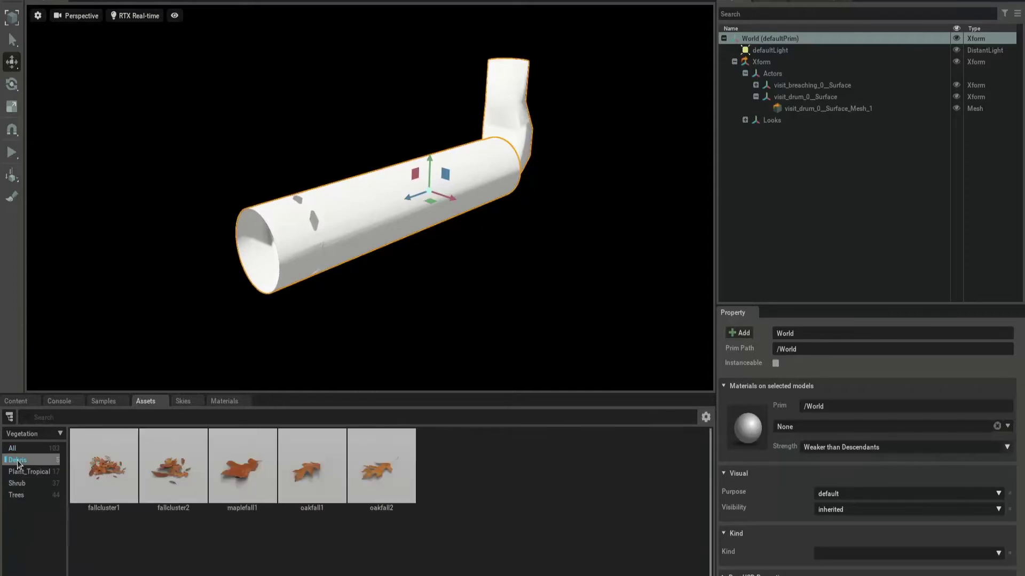
left_click(13, 449)
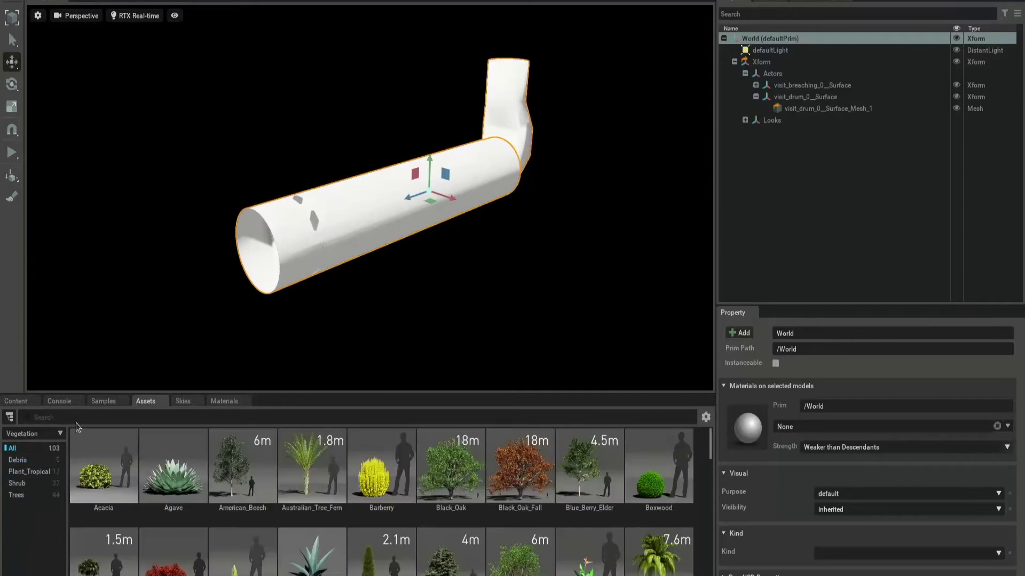
left_click(18, 402)
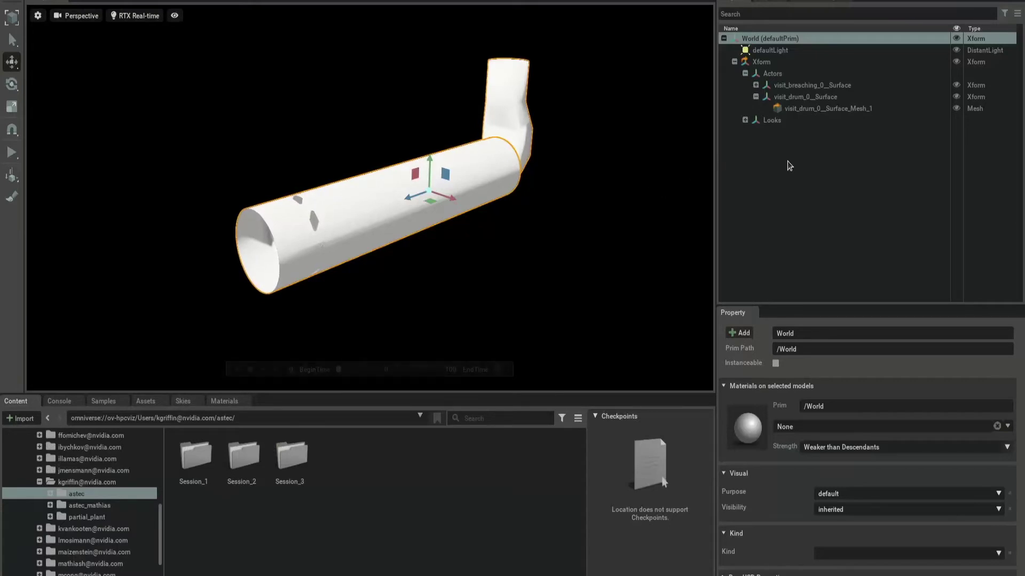
Switch the viewport to RTX Path-Traced rendering.
left_click(143, 16)
left_click(161, 35)
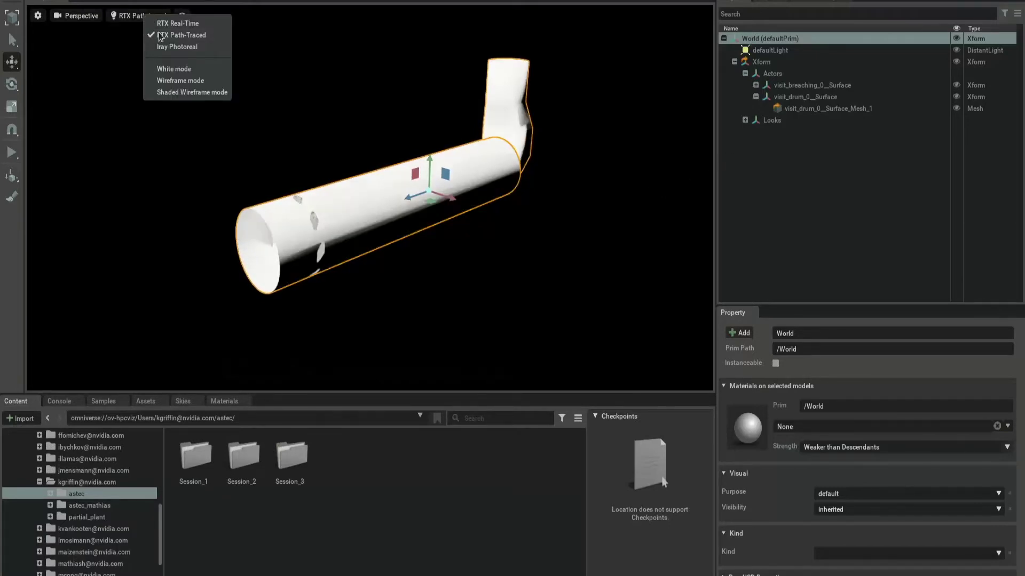
left_click(80, 80)
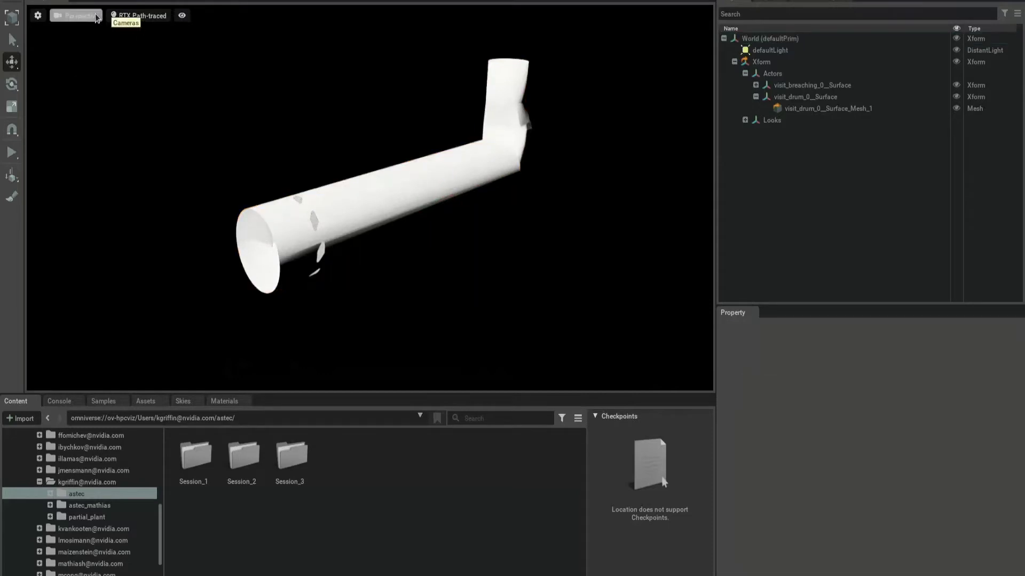
Add a physics ground plane positioned at Y -200.
left_click(59, 2)
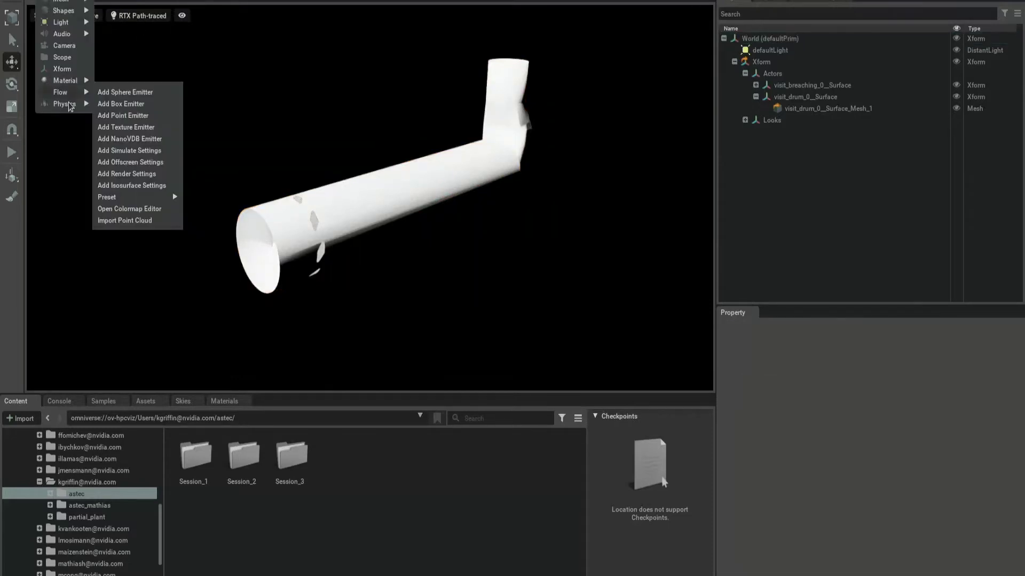
left_click(140, 119)
left_click(902, 410)
type("-200")
key("Return")
Apply Grass_Cut to the ground plane and set the CloudySky backdrop.
left_click(225, 401)
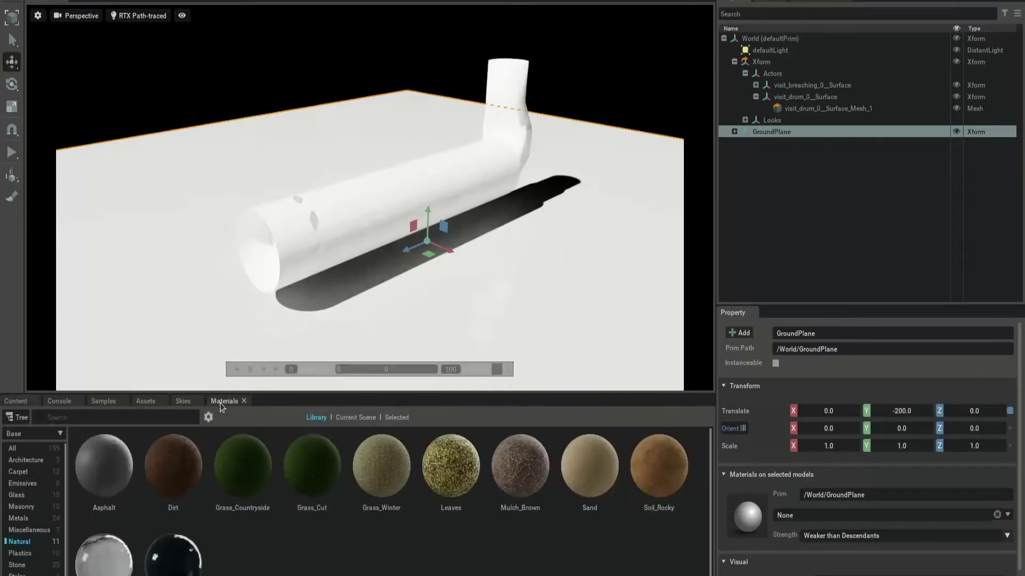
left_click_drag(312, 464, 534, 160)
left_click(183, 401)
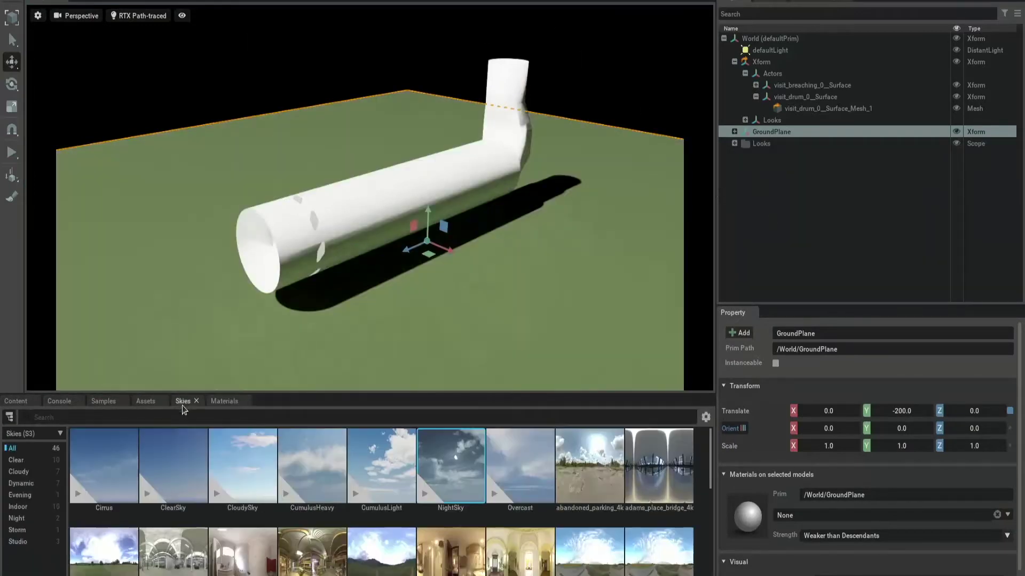
double_click(243, 467)
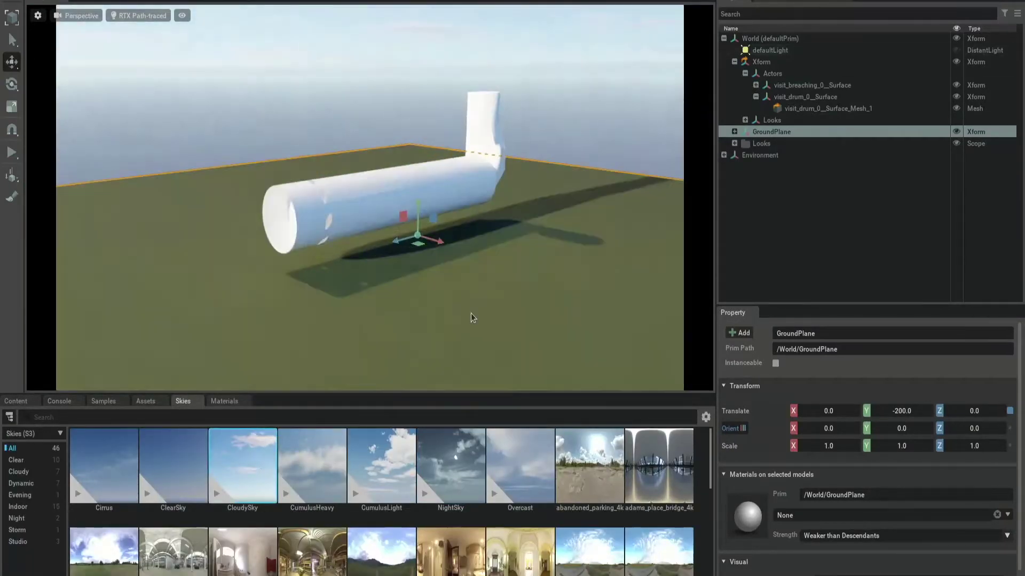
Give the drum mesh the Aluminum_Anodized_Red metal material.
scroll(459, 307, "up", 5)
left_click(956, 86)
left_click(341, 215)
left_click(224, 401)
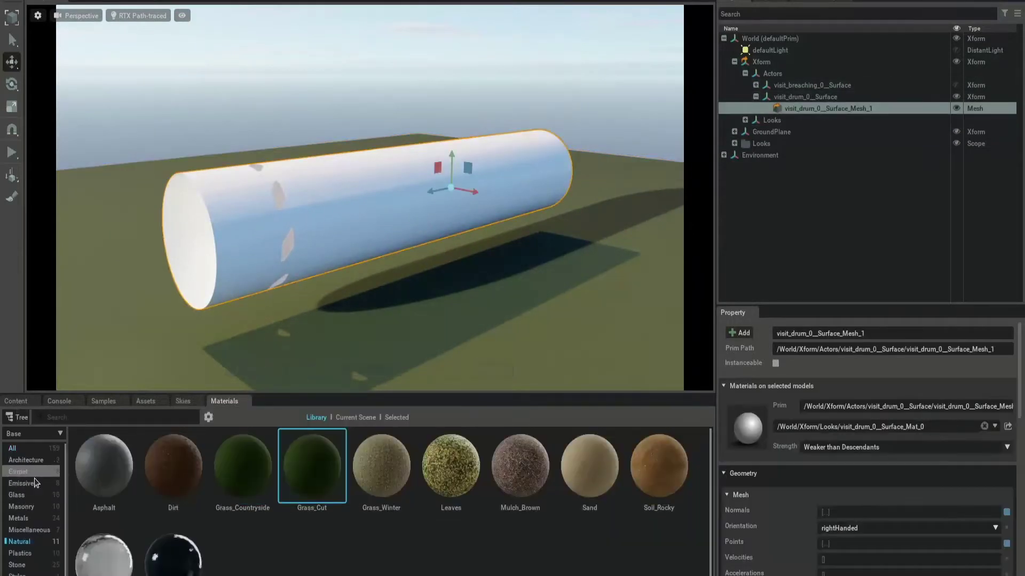
left_click(19, 518)
left_click_drag(381, 465, 469, 214)
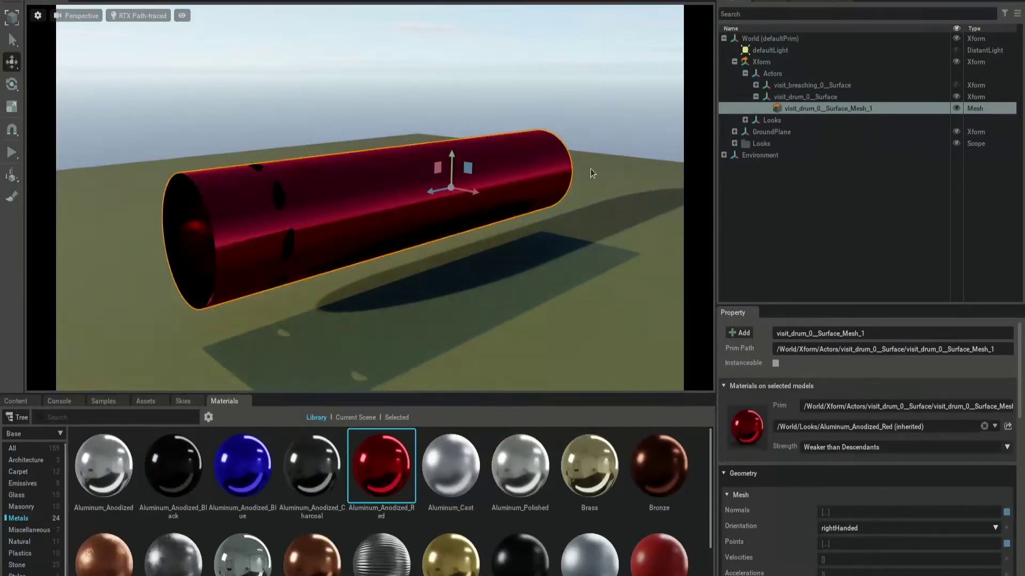
scroll(550, 208, "down", 3)
Apply Tinted_Glass_R50 to the breaching mesh.
left_click(956, 86)
left_click(955, 97)
left_click(755, 85)
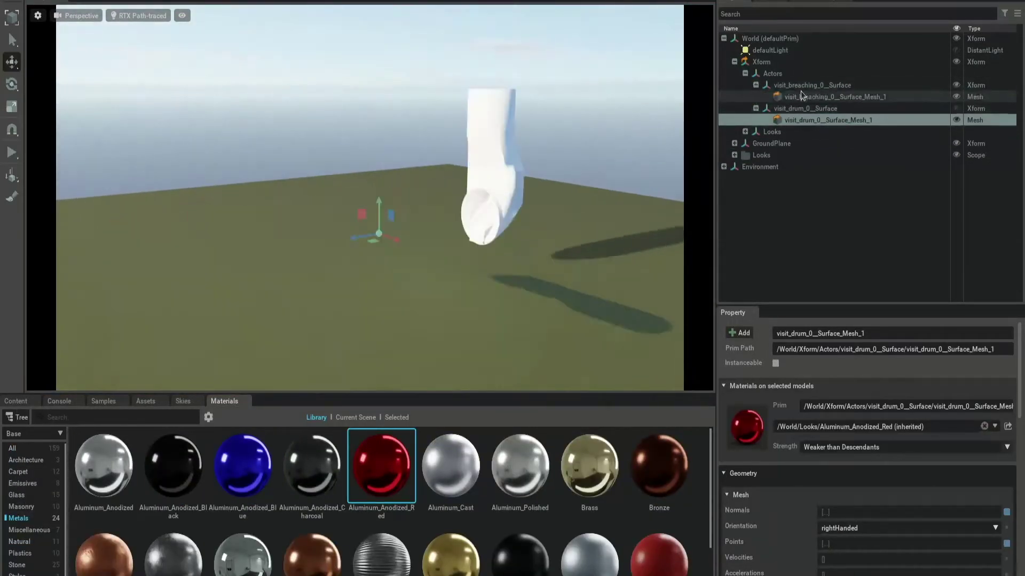
left_click(835, 96)
left_click(16, 495)
left_click_drag(245, 555, 493, 171)
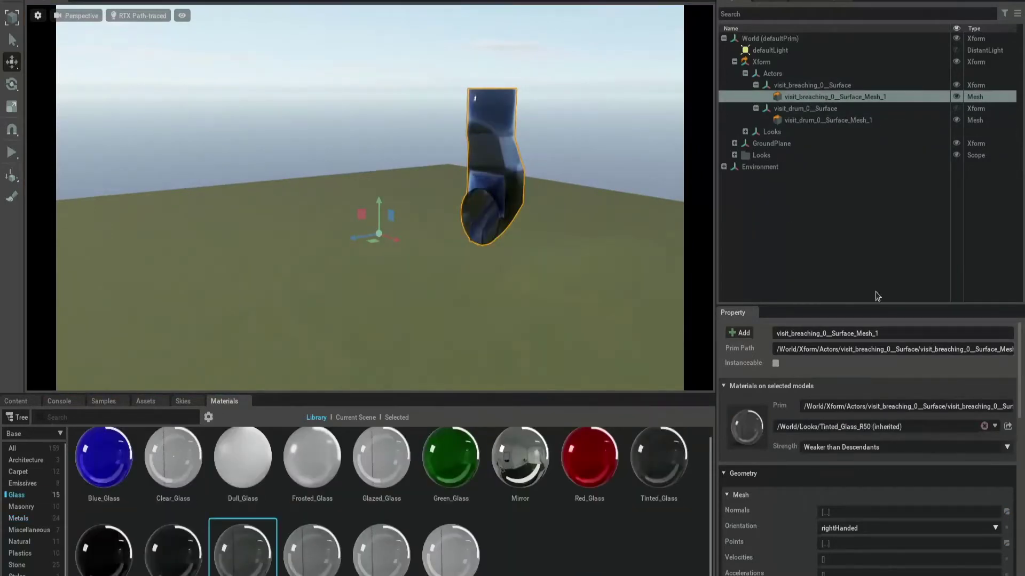
Show the drum again, check its material, and expand the GroundPlane contents.
left_click(956, 109)
left_click(847, 121)
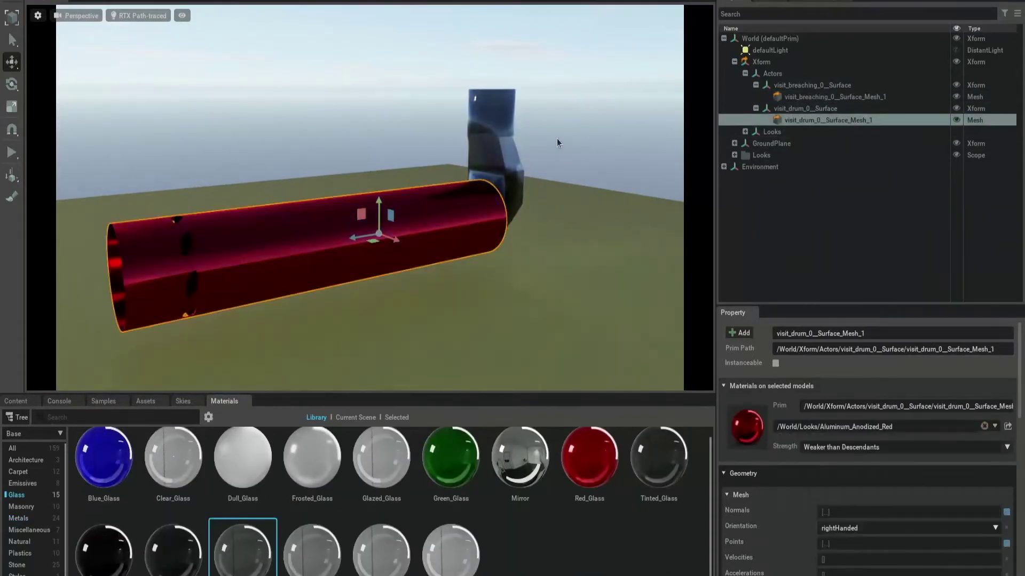
scroll(283, 171, "up", 5)
left_click(283, 171)
left_click_drag(283, 171, 201, 151, "alt")
Switch the sky backdrop to NightSky and close in on the pipe.
left_click(183, 401)
left_click(451, 464)
left_click_drag(363, 143, 345, 182, "alt")
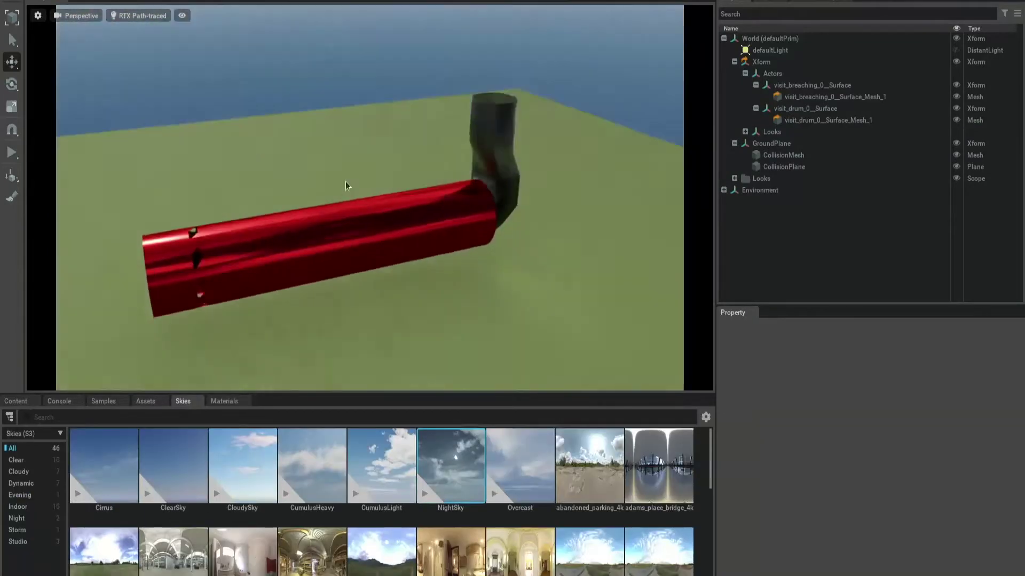